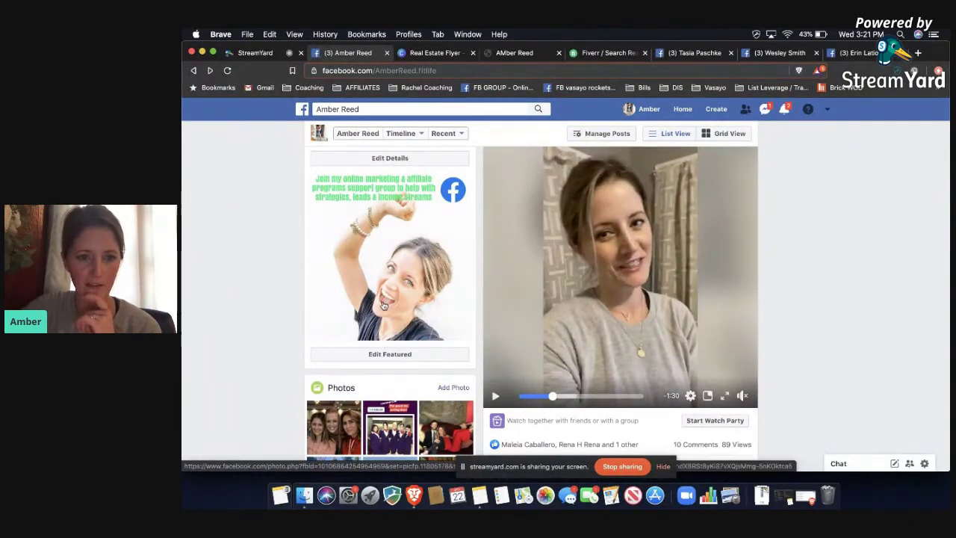
Examine the photos, friends and live video comments on the presenter's own Facebook profile.
{"action": "scroll", "coordinate": [383, 306], "scroll_direction": "down", "scroll_amount": 5}
{"action": "scroll", "coordinate": [383, 306], "scroll_direction": "up", "scroll_amount": 1}
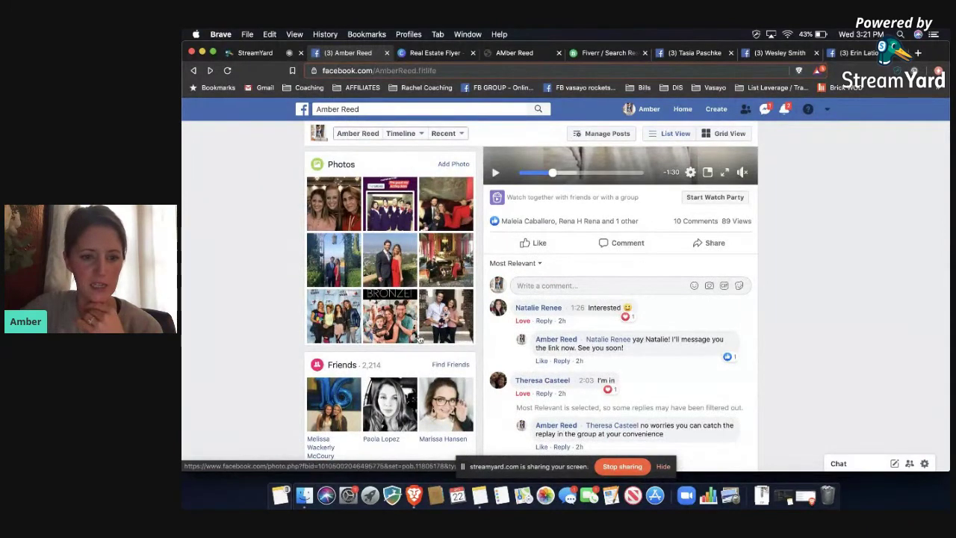
{"action": "scroll", "coordinate": [377, 246], "scroll_direction": "down", "scroll_amount": 5}
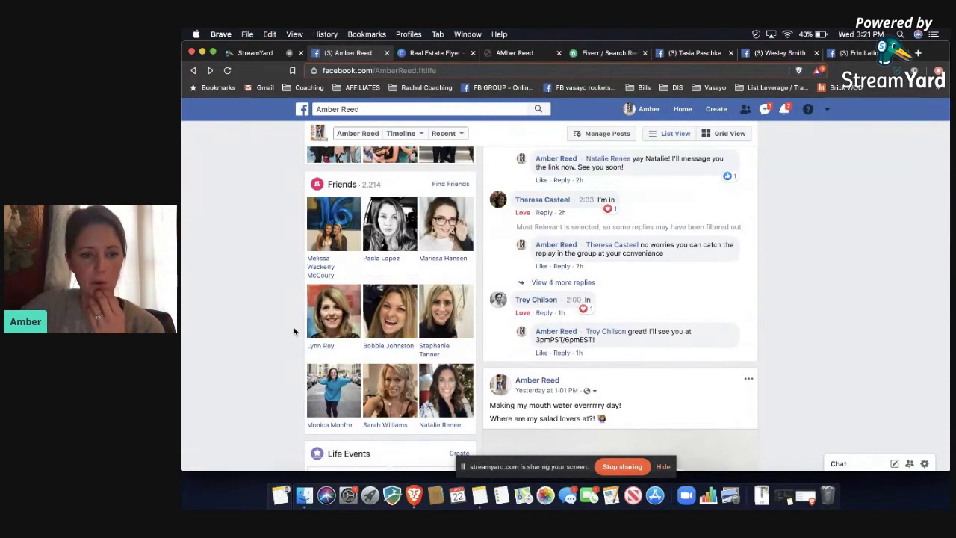
{"action": "scroll", "coordinate": [250, 352], "scroll_direction": "up", "scroll_amount": 15}
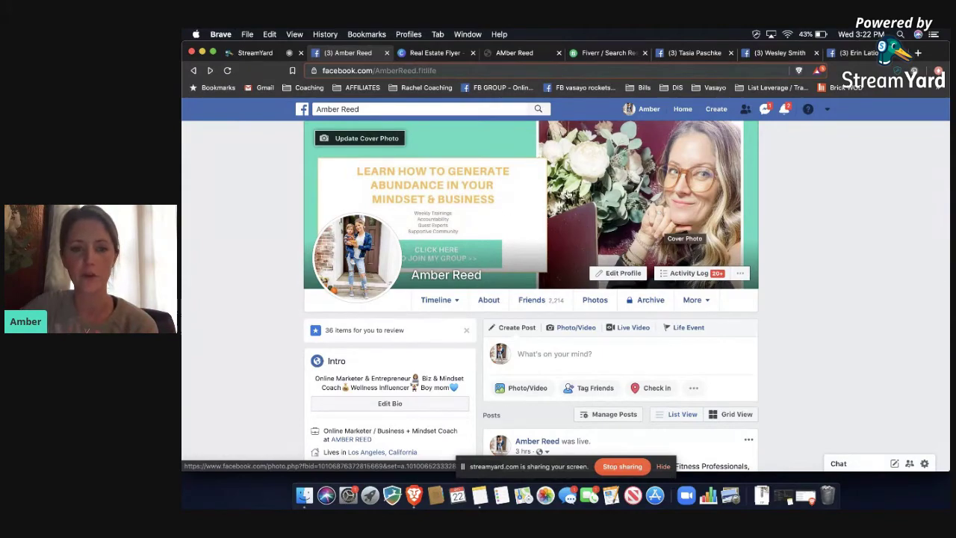
Review the older timeline posts on the presenter's profile, including the private group invitation video and the quote graphic, and return to the cover photo.
{"action": "scroll", "coordinate": [557, 239], "scroll_direction": "down", "scroll_amount": 4}
{"action": "scroll", "coordinate": [557, 239], "scroll_direction": "down", "scroll_amount": 15}
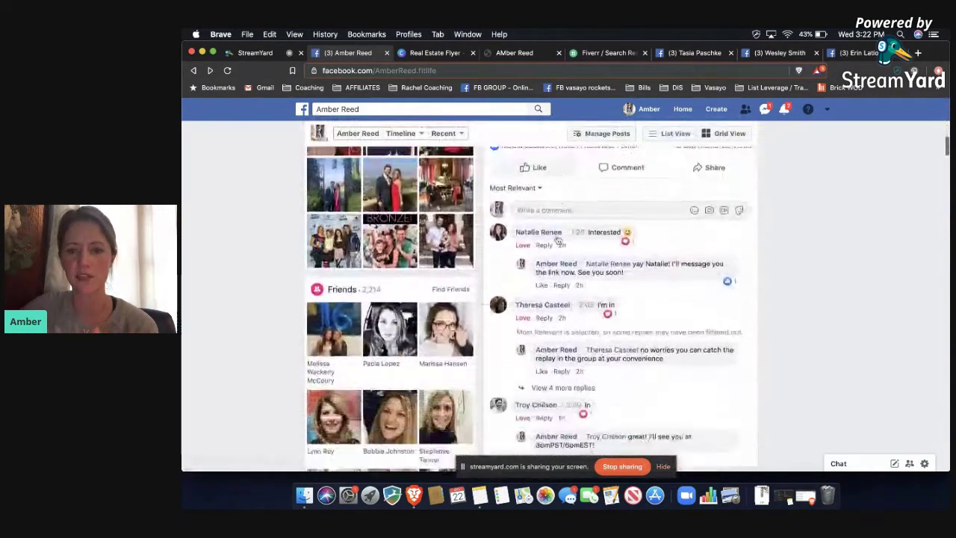
{"action": "scroll", "coordinate": [557, 239], "scroll_direction": "down", "scroll_amount": 15}
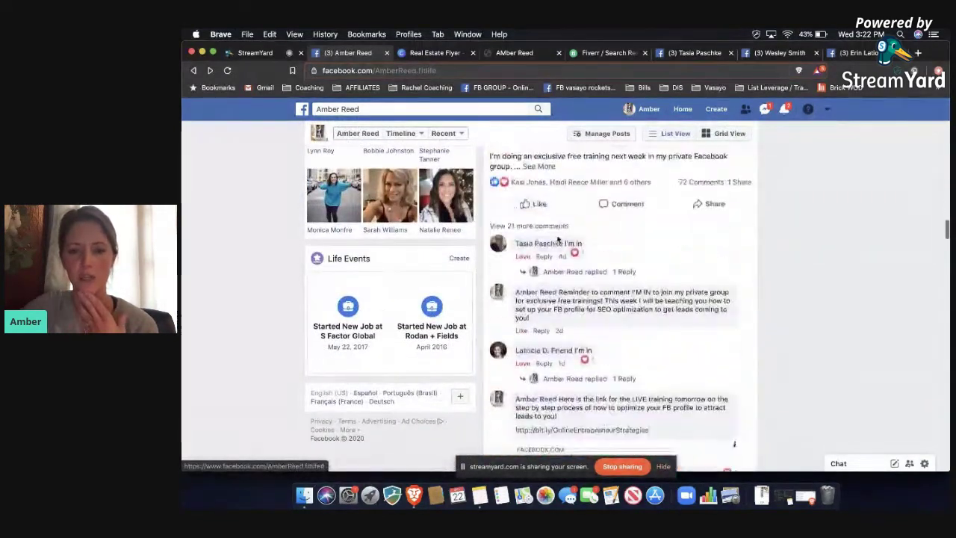
{"action": "scroll", "coordinate": [557, 239], "scroll_direction": "up", "scroll_amount": 2}
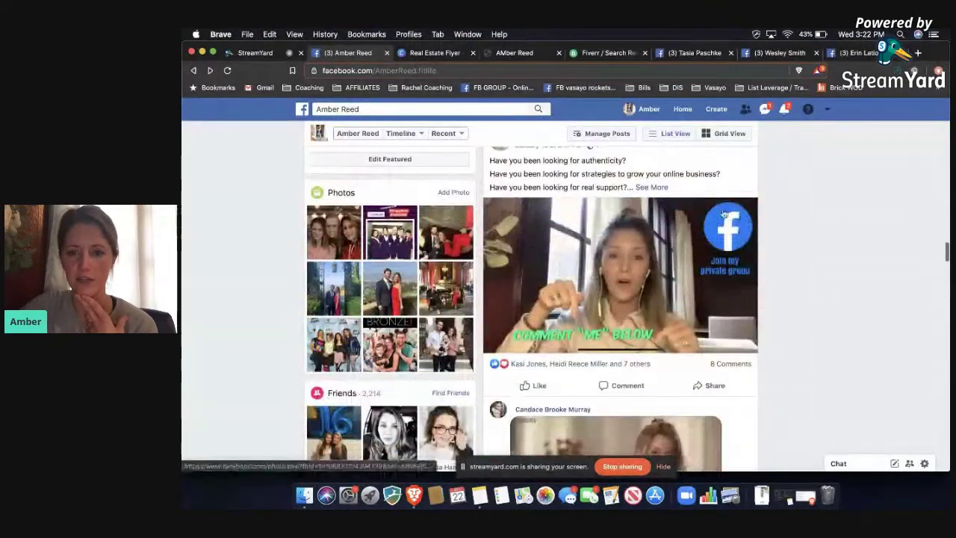
{"action": "scroll", "coordinate": [604, 252], "scroll_direction": "down", "scroll_amount": 6}
{"action": "scroll", "coordinate": [604, 252], "scroll_direction": "down", "scroll_amount": 2}
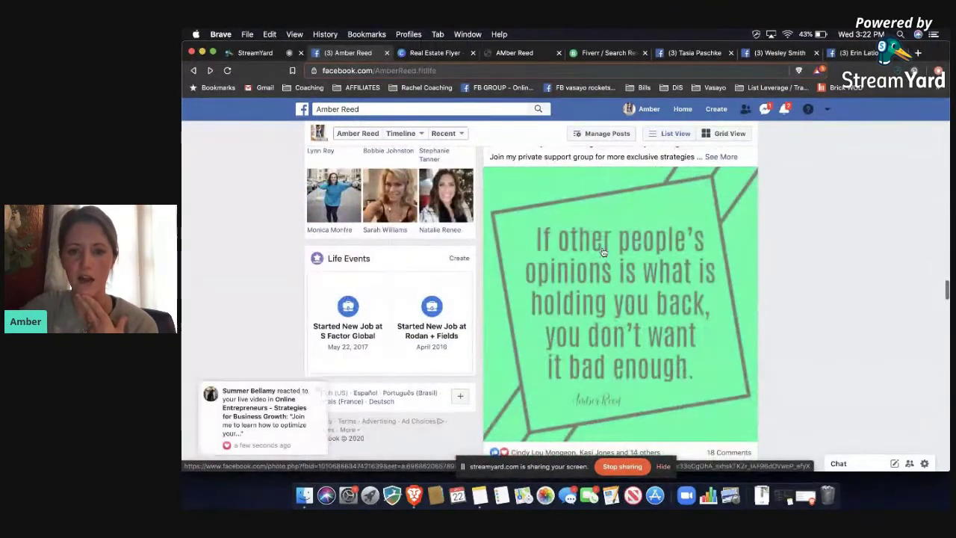
{"action": "scroll", "coordinate": [654, 269], "scroll_direction": "up", "scroll_amount": 10}
{"action": "scroll", "coordinate": [652, 271], "scroll_direction": "up", "scroll_amount": 10}
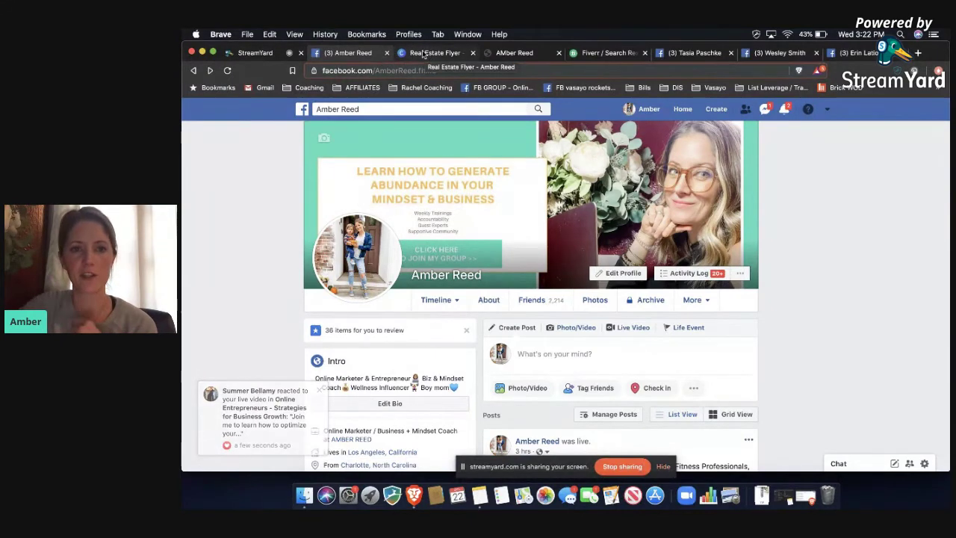
View the Mindset & Marketing Accelerator Program flyer in Canva and its exported PDF version.
{"action": "left_click", "coordinate": [425, 53]}
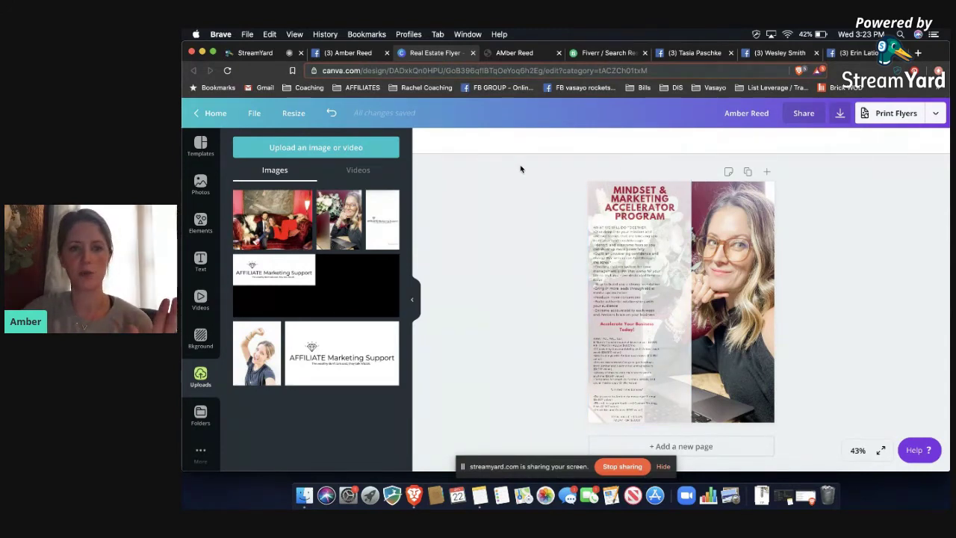
{"action": "left_click", "coordinate": [516, 54]}
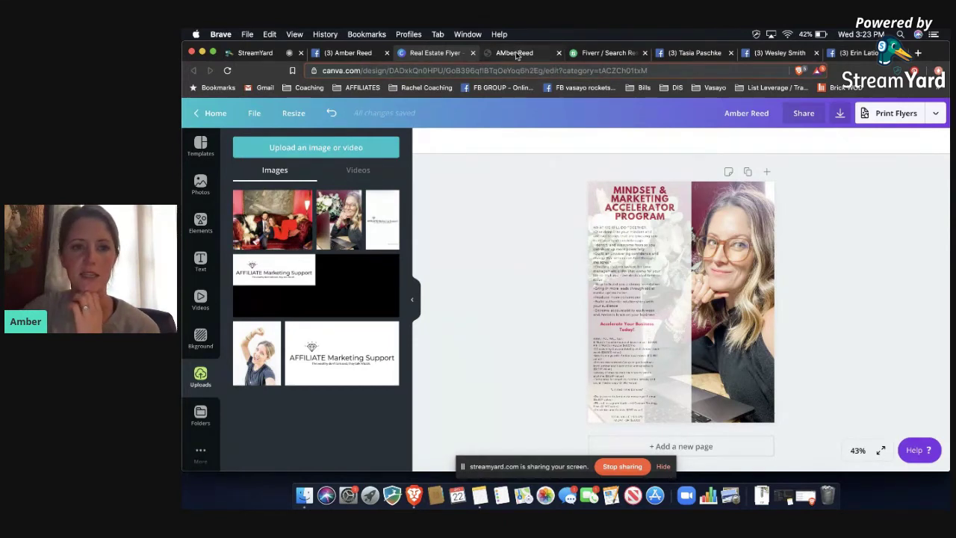
{"action": "left_click", "coordinate": [593, 53]}
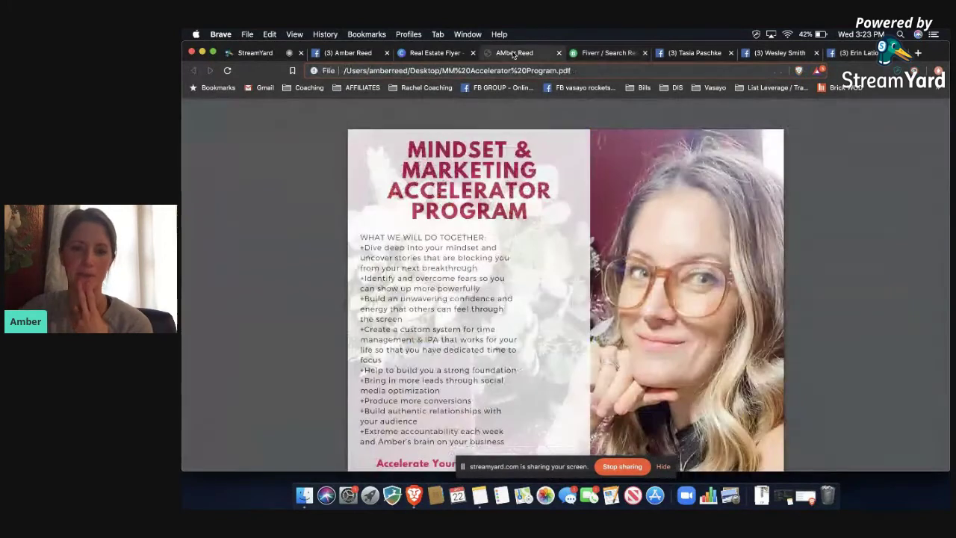
{"action": "left_click", "coordinate": [513, 54]}
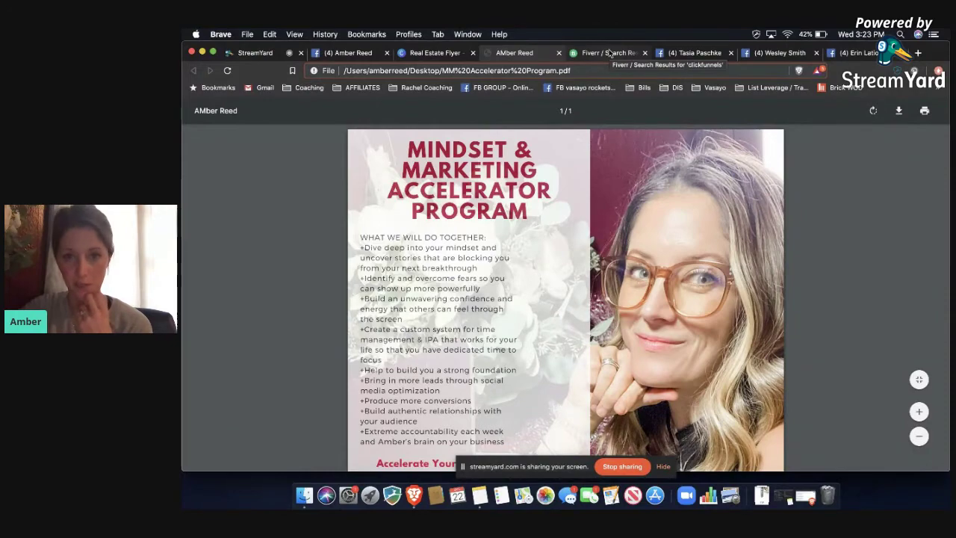
Switch to the Fiverr search results for clickfunnels and look through service categories such as Graphics & Design, Writing & Translation and Industries.
{"action": "left_click", "coordinate": [609, 54]}
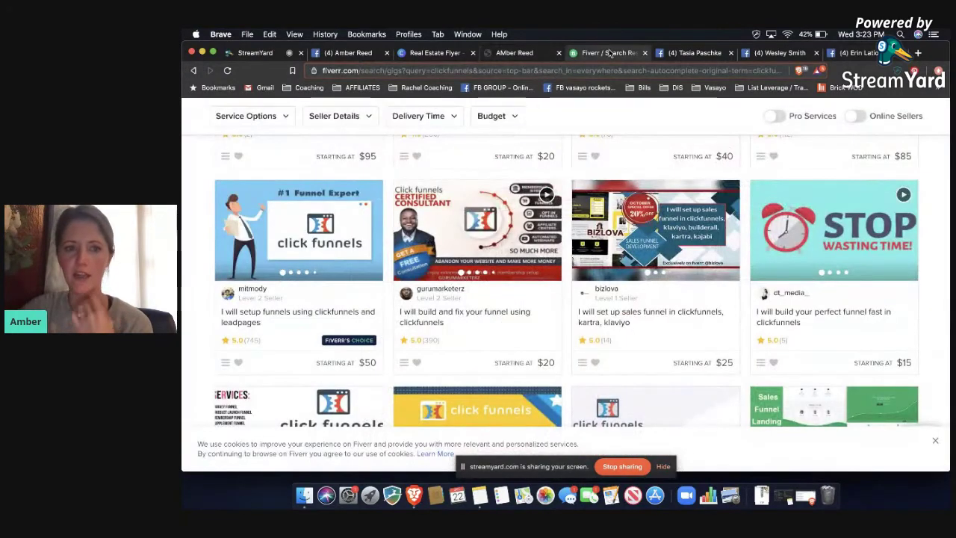
{"action": "scroll", "coordinate": [623, 135], "scroll_direction": "up", "scroll_amount": 10}
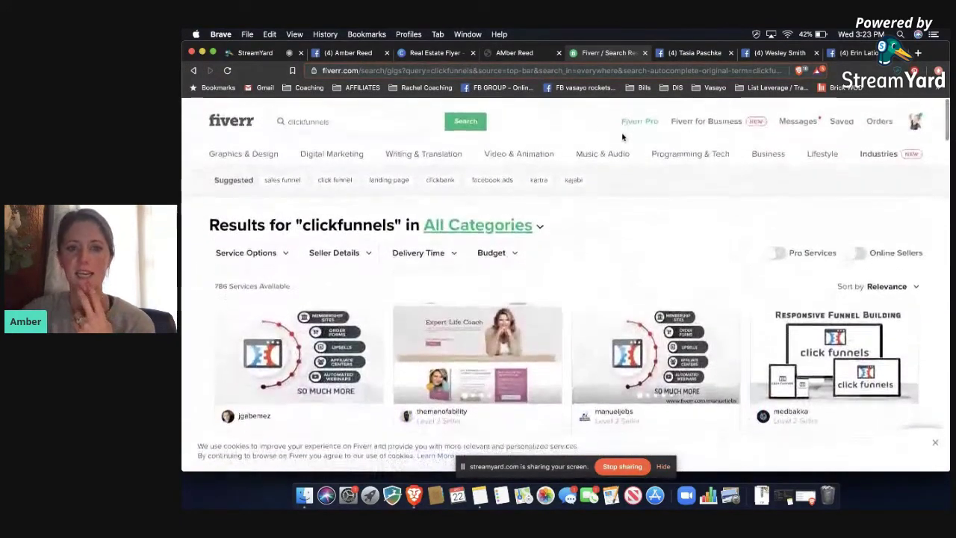
{"action": "mouse_move", "coordinate": [239, 155]}
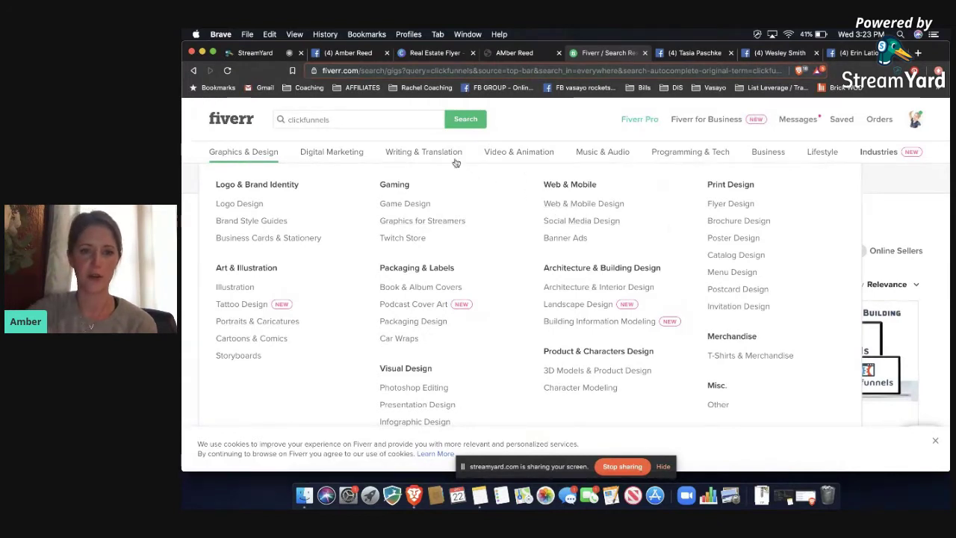
{"action": "mouse_move", "coordinate": [442, 157]}
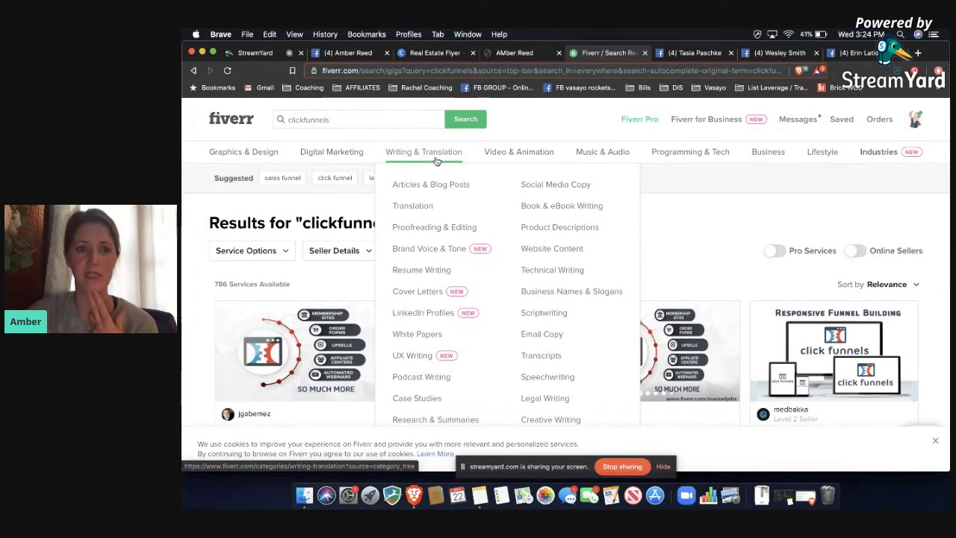
{"action": "mouse_move", "coordinate": [337, 147]}
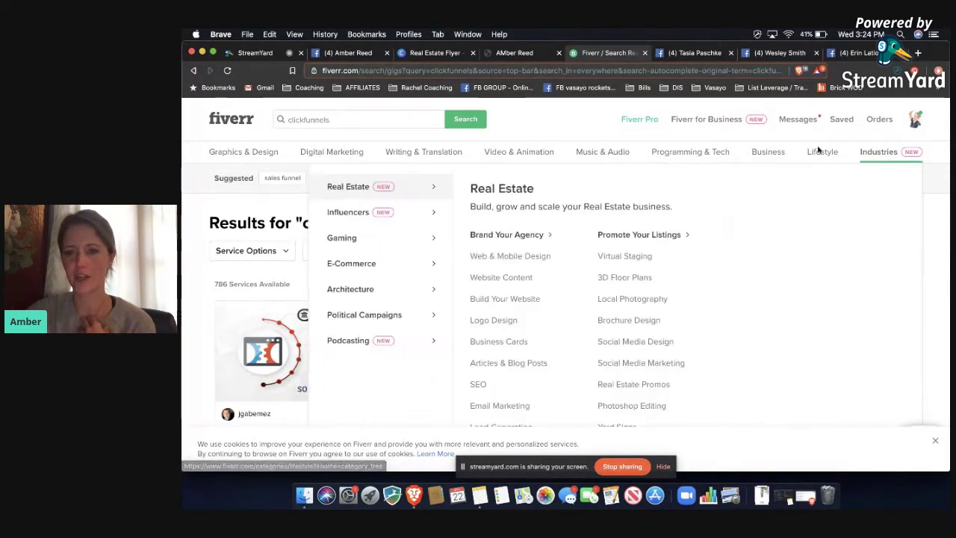
{"action": "mouse_move", "coordinate": [664, 154]}
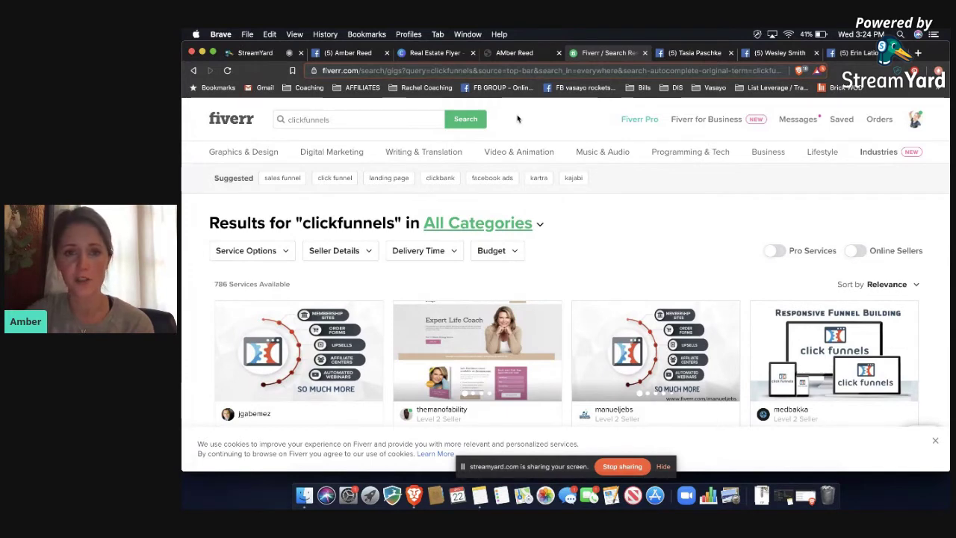
Examine the Facebook profile with the "You create your own opportunities" cover, checking its intro, featured images and latest post.
{"action": "left_click", "coordinate": [693, 52]}
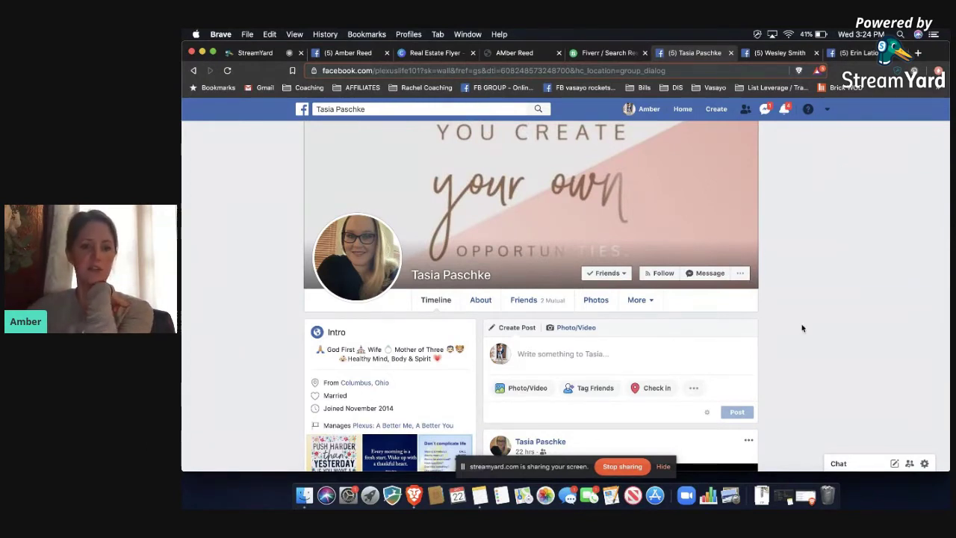
{"action": "scroll", "coordinate": [802, 327], "scroll_direction": "down", "scroll_amount": 3}
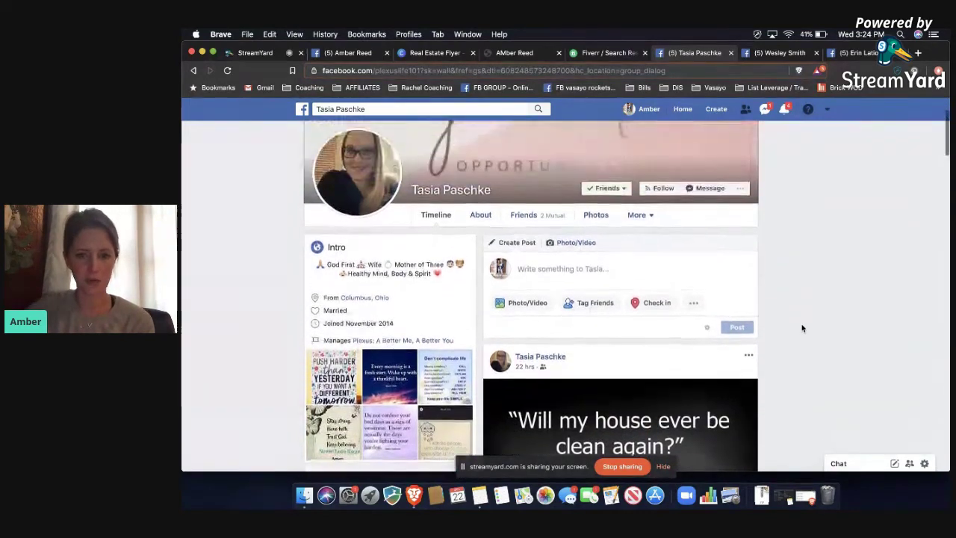
{"action": "scroll", "coordinate": [802, 327], "scroll_direction": "up", "scroll_amount": 2}
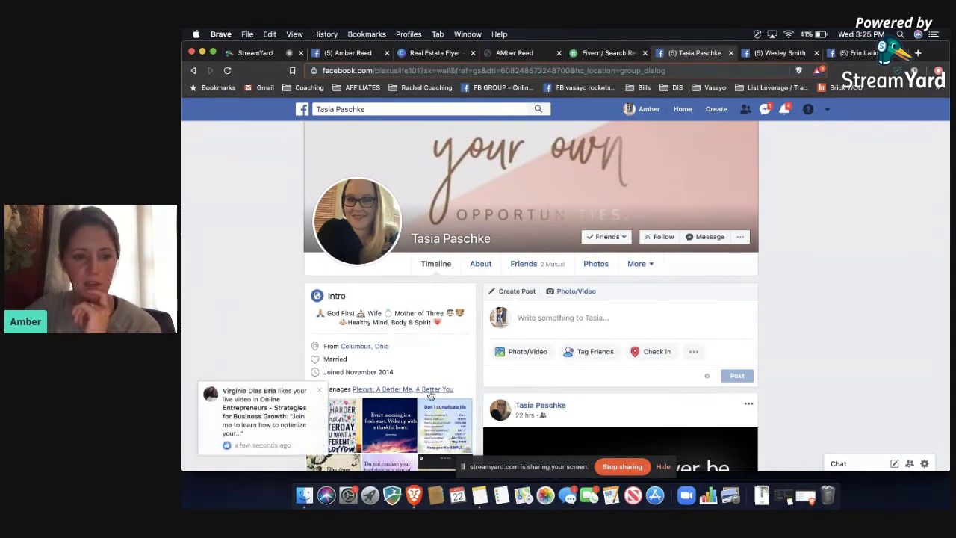
{"action": "scroll", "coordinate": [417, 356], "scroll_direction": "down", "scroll_amount": 4}
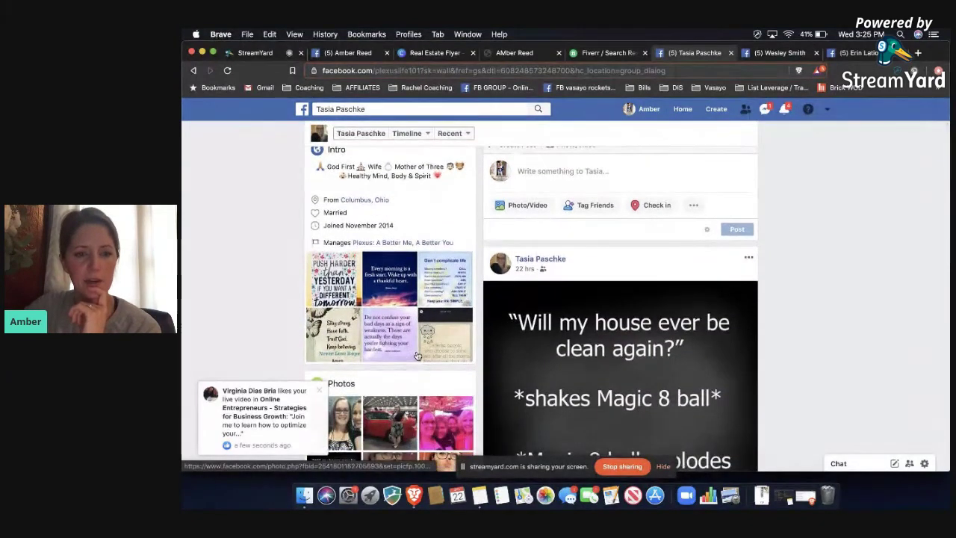
{"action": "scroll", "coordinate": [417, 355], "scroll_direction": "up", "scroll_amount": 2}
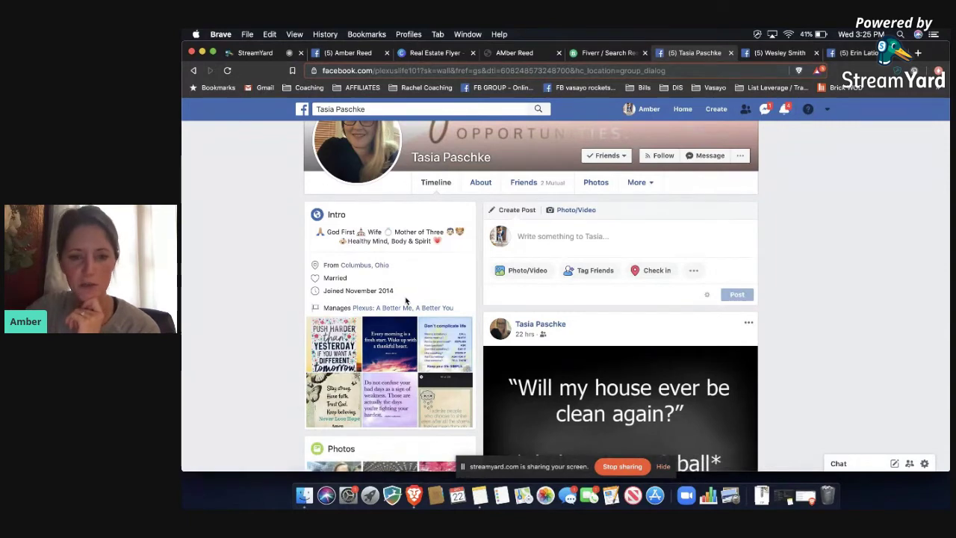
{"action": "scroll", "coordinate": [409, 381], "scroll_direction": "down", "scroll_amount": 2}
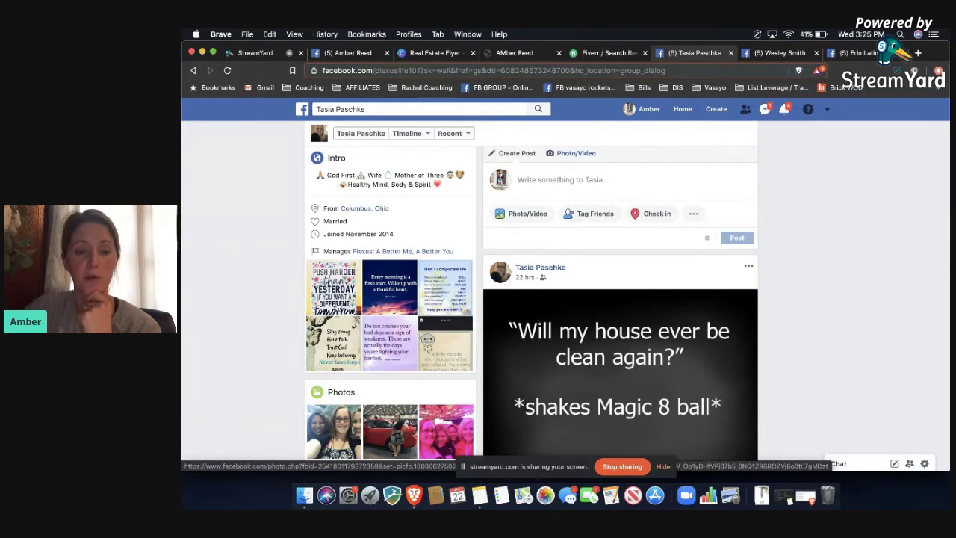
{"action": "scroll", "coordinate": [566, 202], "scroll_direction": "up", "scroll_amount": 5}
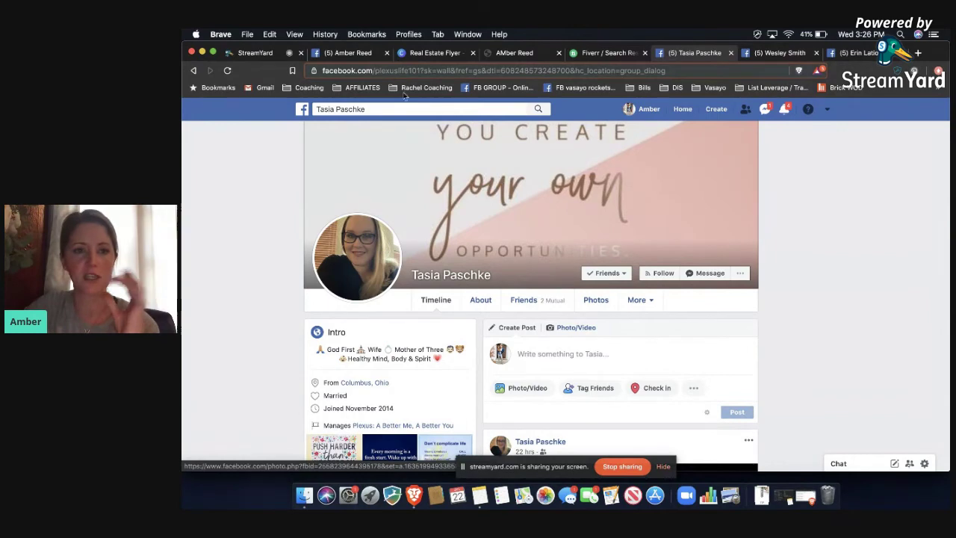
Switch to Canva, leave the flyer for the home page and browse the design types as far as Facebook Cover.
{"action": "left_click", "coordinate": [420, 54]}
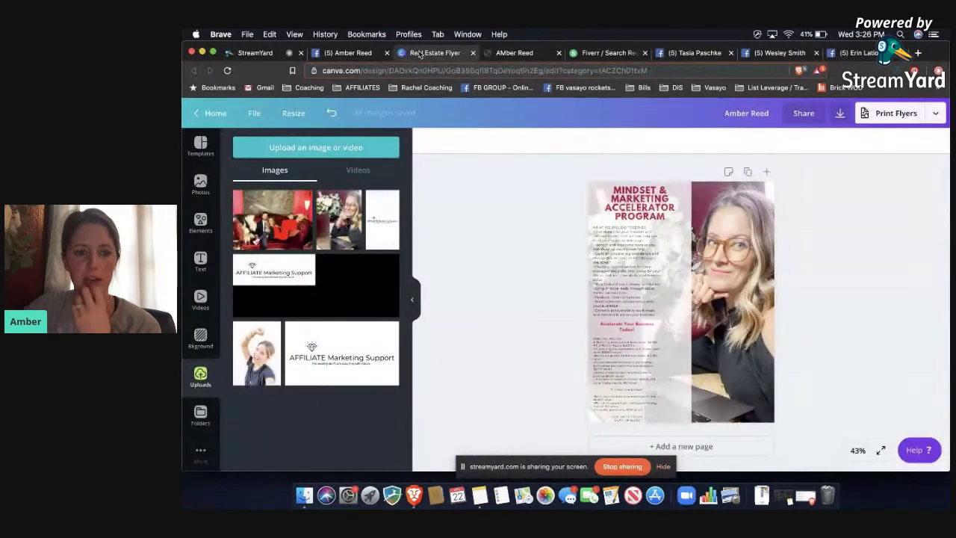
{"action": "left_click", "coordinate": [196, 155]}
{"action": "left_click", "coordinate": [221, 109]}
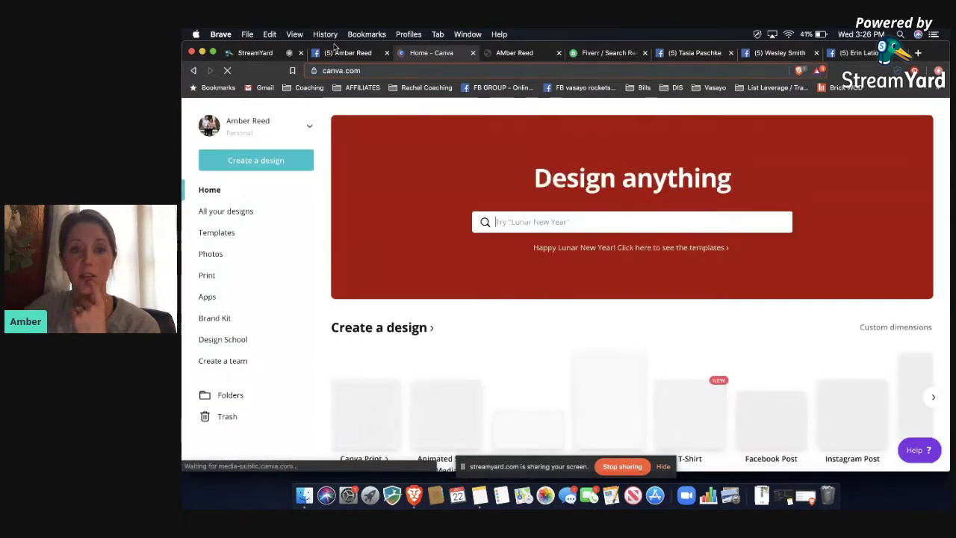
{"action": "scroll", "coordinate": [434, 251], "scroll_direction": "down", "scroll_amount": 3}
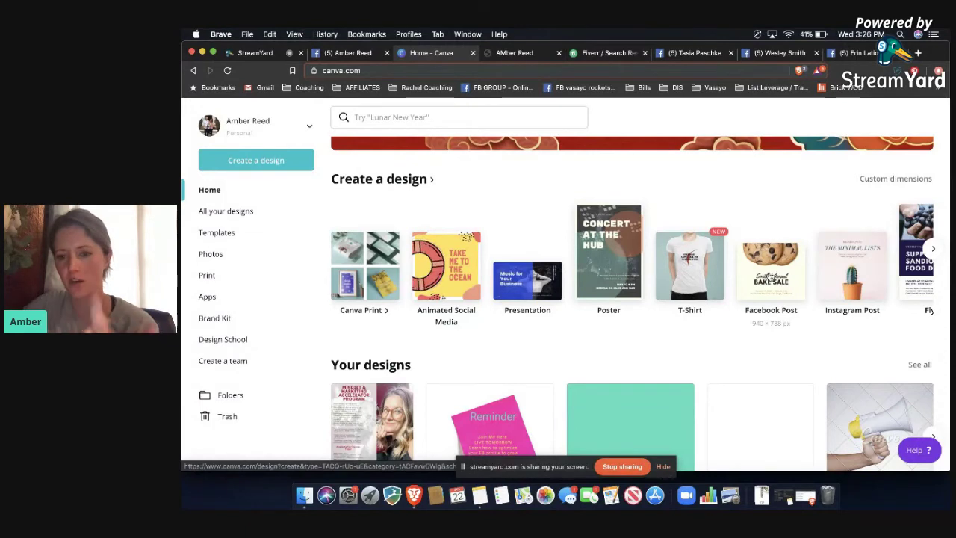
{"action": "scroll", "coordinate": [747, 296], "scroll_direction": "right", "scroll_amount": 5}
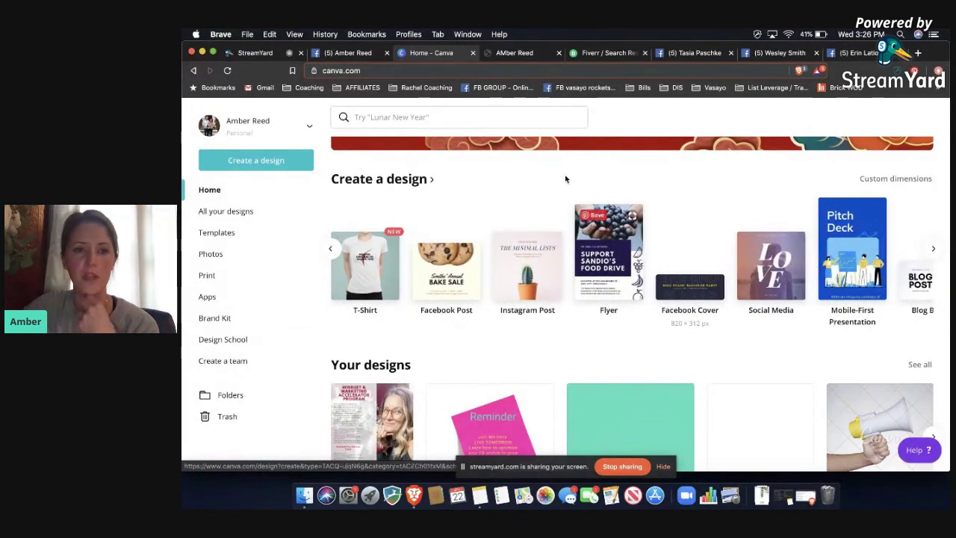
Compare the presenter's cover photo with the first member's, and examine the photos, friends and posts on the profile with the tropical pier cover.
{"action": "left_click", "coordinate": [347, 53]}
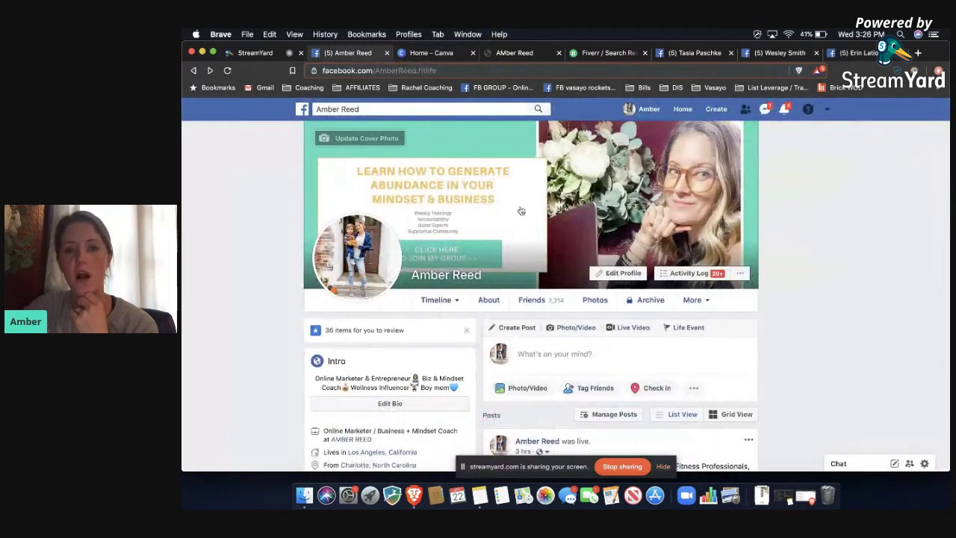
{"action": "left_click", "coordinate": [684, 59]}
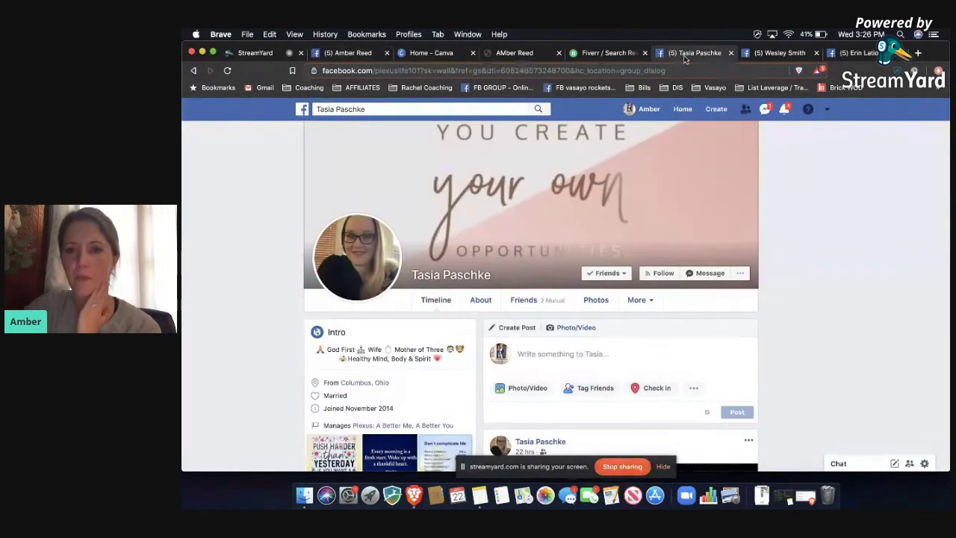
{"action": "left_click", "coordinate": [774, 57]}
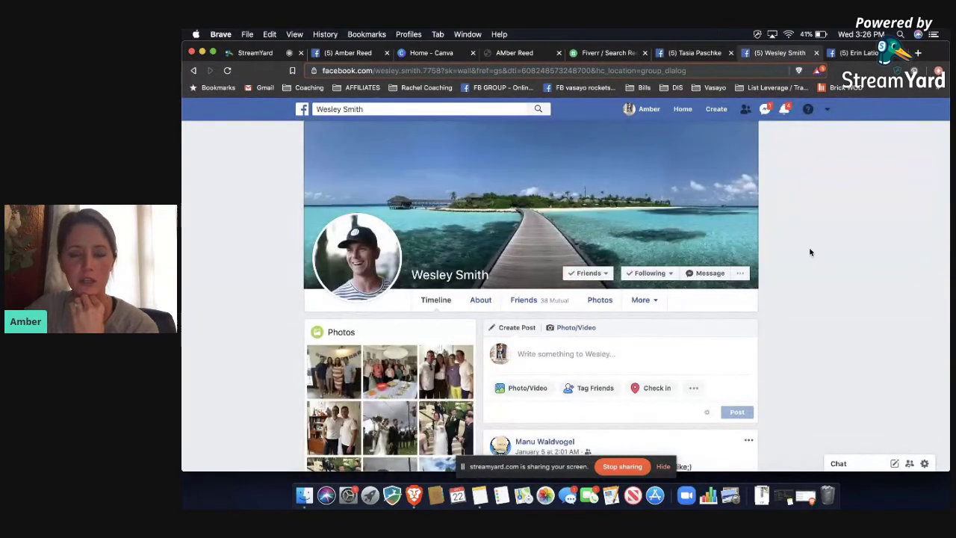
{"action": "scroll", "coordinate": [780, 334], "scroll_direction": "down", "scroll_amount": 3}
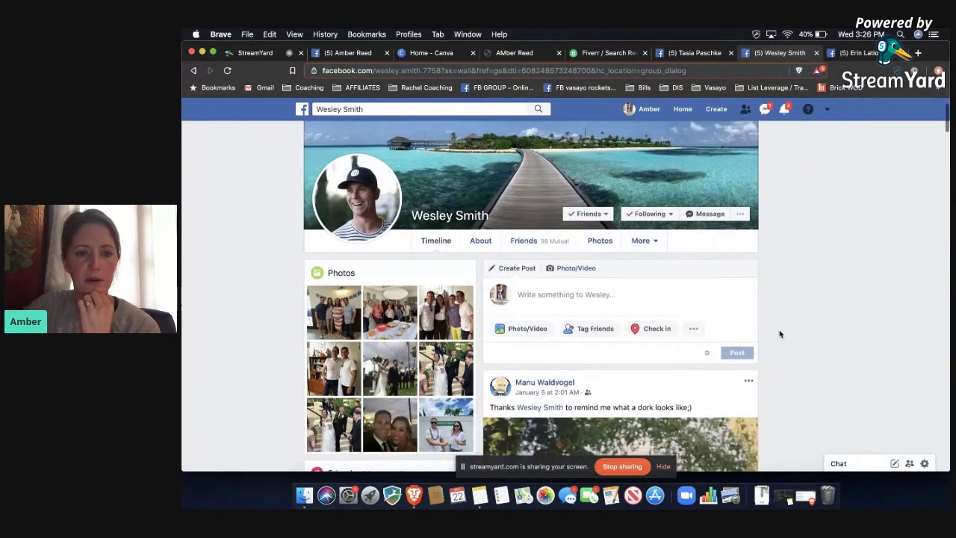
{"action": "scroll", "coordinate": [780, 334], "scroll_direction": "up", "scroll_amount": 1}
{"action": "scroll", "coordinate": [780, 333], "scroll_direction": "up", "scroll_amount": 1}
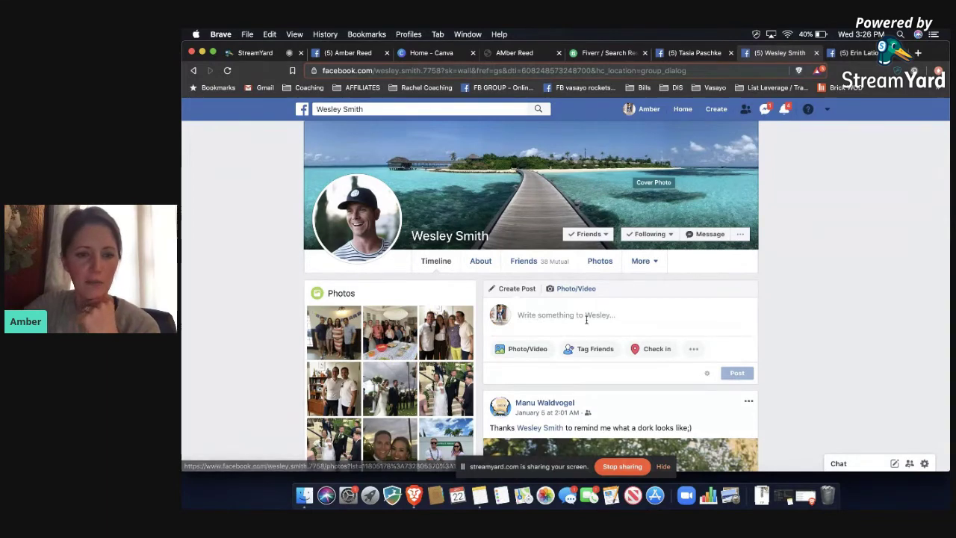
{"action": "scroll", "coordinate": [571, 223], "scroll_direction": "down", "scroll_amount": 2}
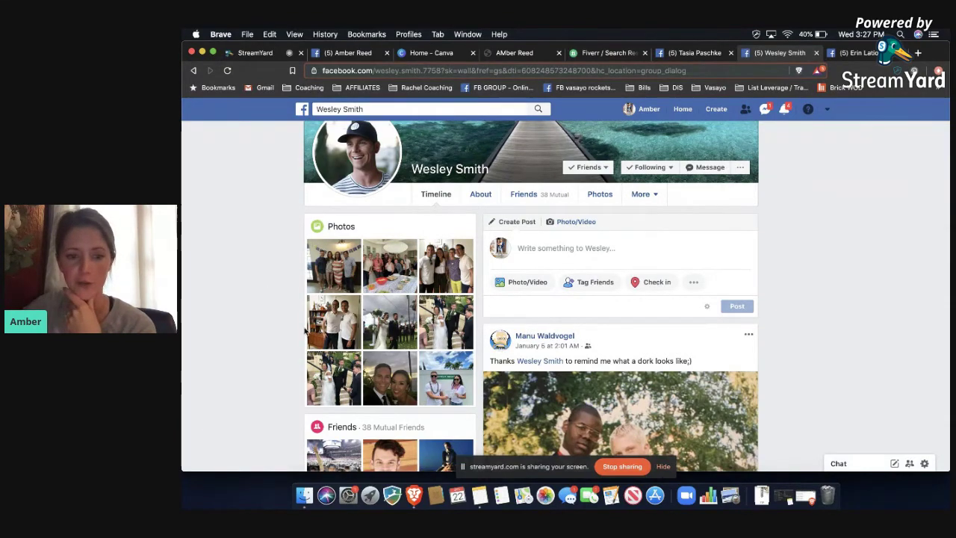
{"action": "scroll", "coordinate": [305, 328], "scroll_direction": "down", "scroll_amount": 5}
{"action": "scroll", "coordinate": [304, 323], "scroll_direction": "up", "scroll_amount": 6}
{"action": "scroll", "coordinate": [305, 323], "scroll_direction": "up", "scroll_amount": 1}
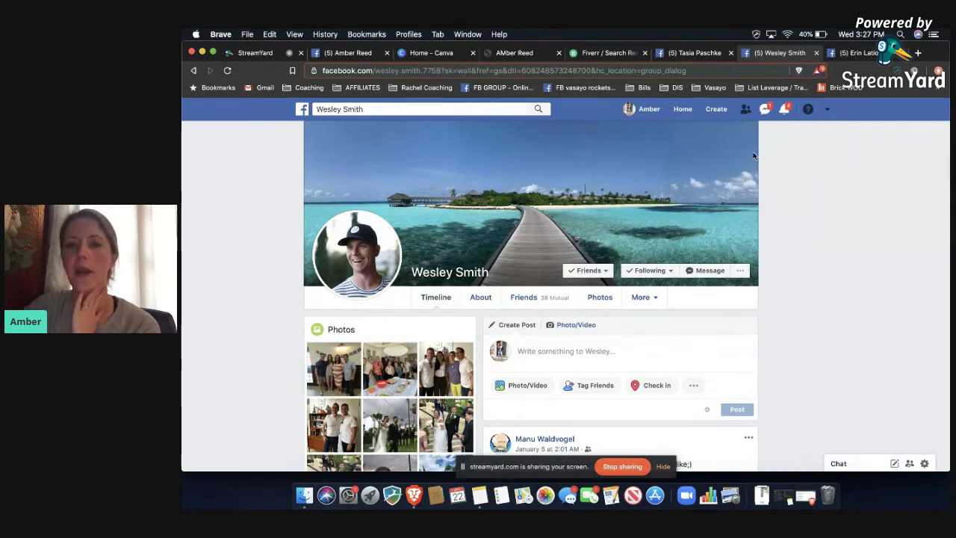
Examine the intro and cover photo of the Facebook profile promoting Rodan + Fields skincare.
{"action": "left_click", "coordinate": [852, 52]}
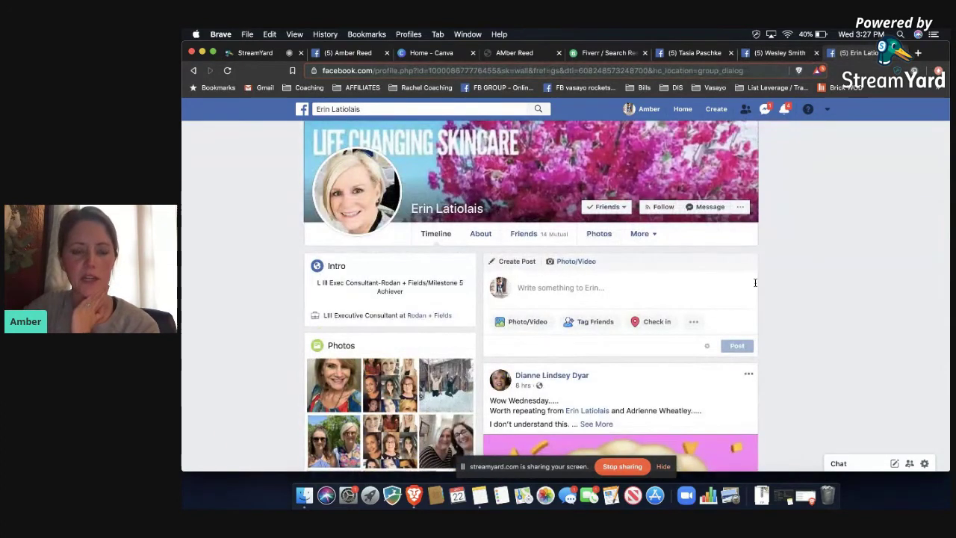
{"action": "scroll", "coordinate": [754, 282], "scroll_direction": "up", "scroll_amount": 3}
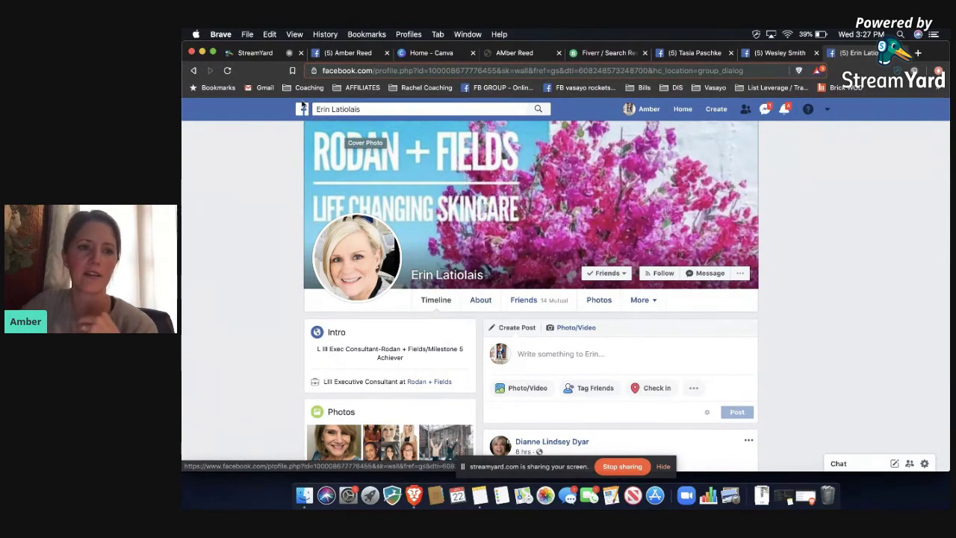
Switch to the StreamYard studio and change the broadcast layout to the solo full-screen camera view.
{"action": "left_click", "coordinate": [256, 52]}
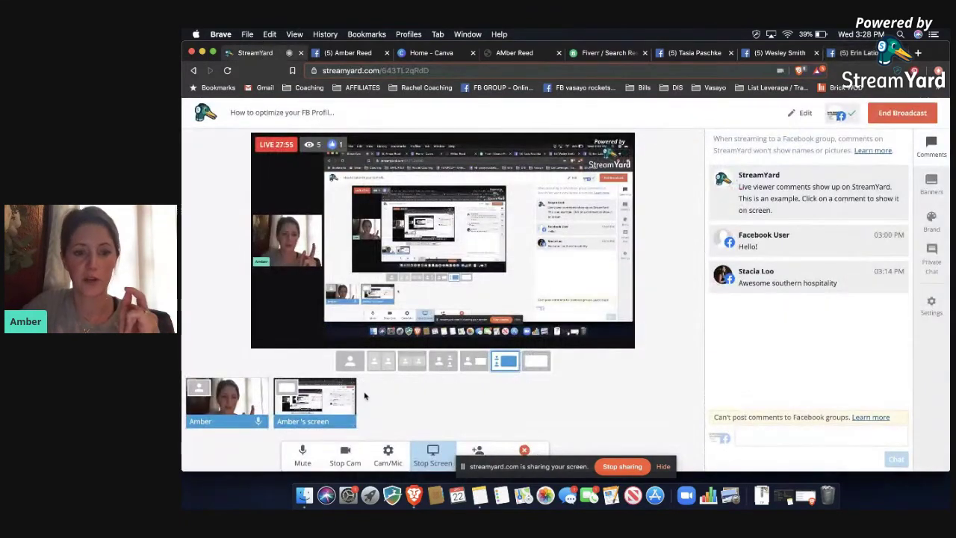
{"action": "left_click", "coordinate": [349, 362]}
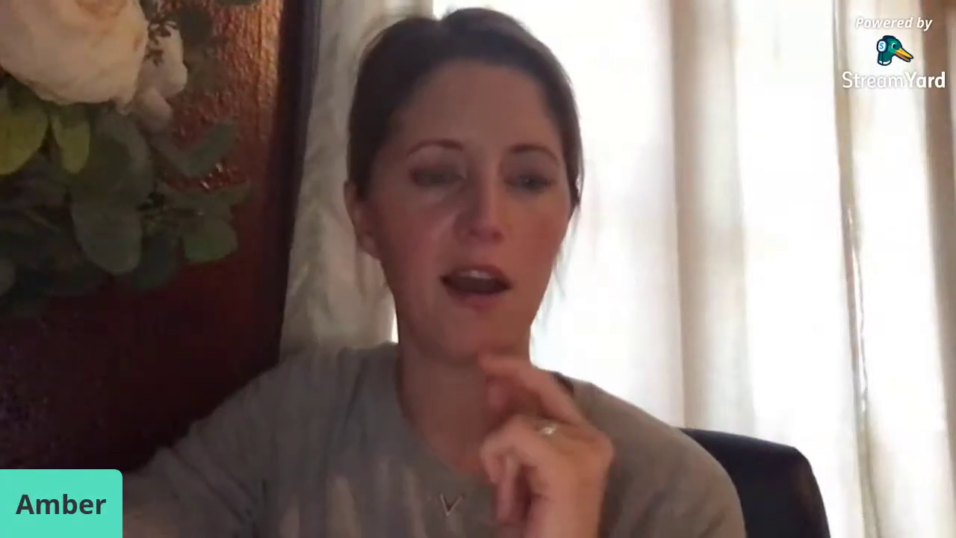